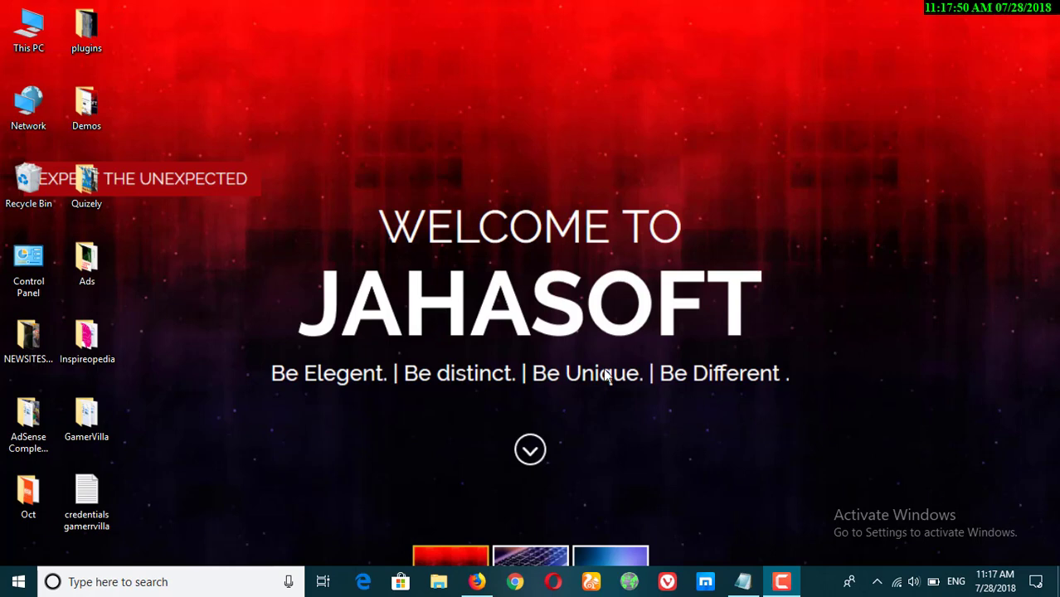
Step: Bring Firefox forward with the all4joomla.com site showing
{"action": "left_click", "coordinate": [477, 581]}
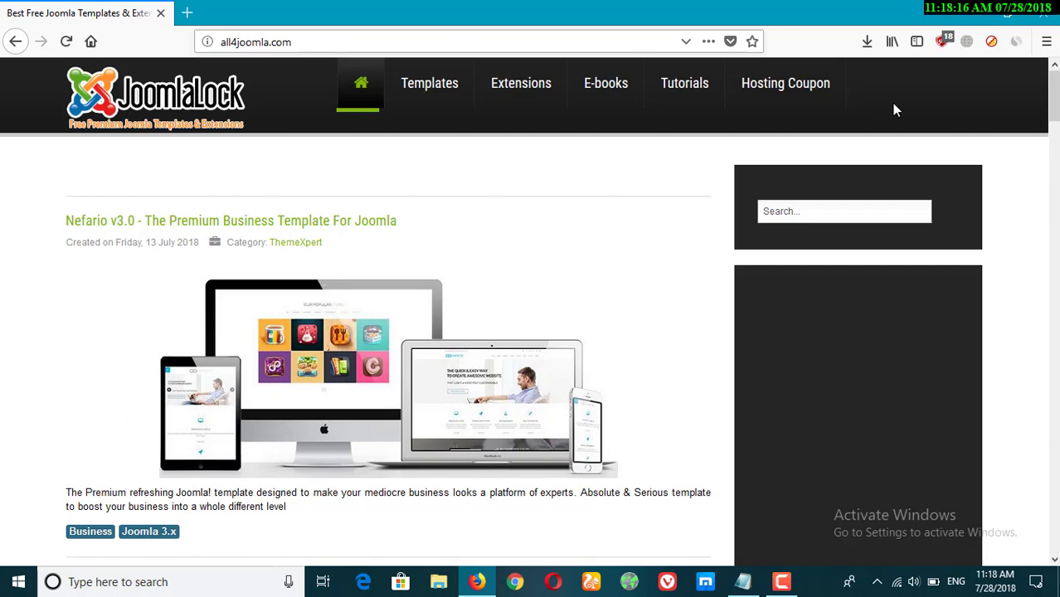
{"action": "mouse_move", "coordinate": [429, 83]}
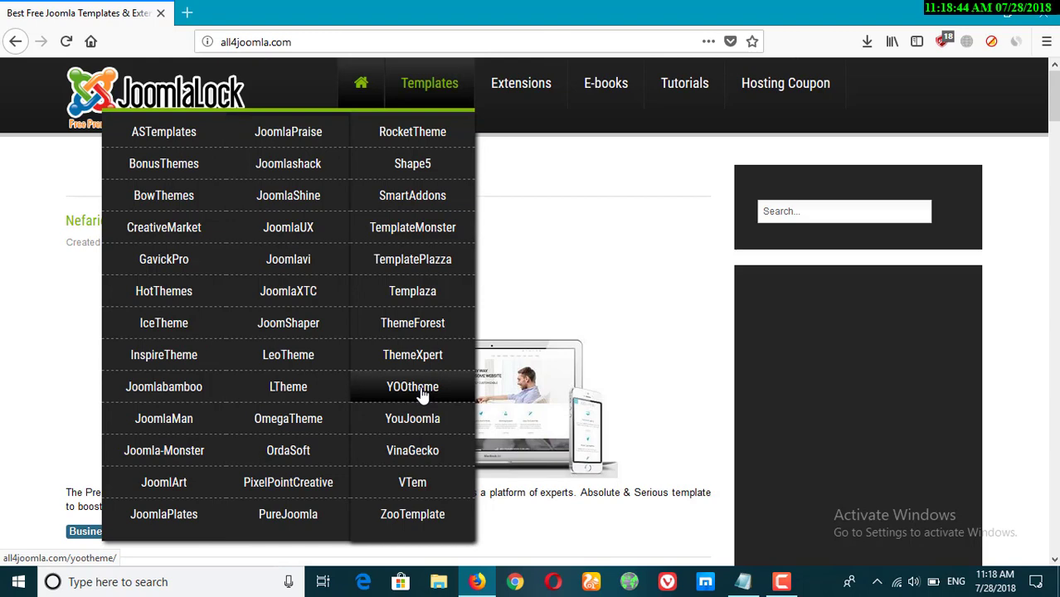
Step: From the RocketTheme listing, search the site for 'Magazine' to find BT Magazine v1.0
{"action": "left_click", "coordinate": [417, 143]}
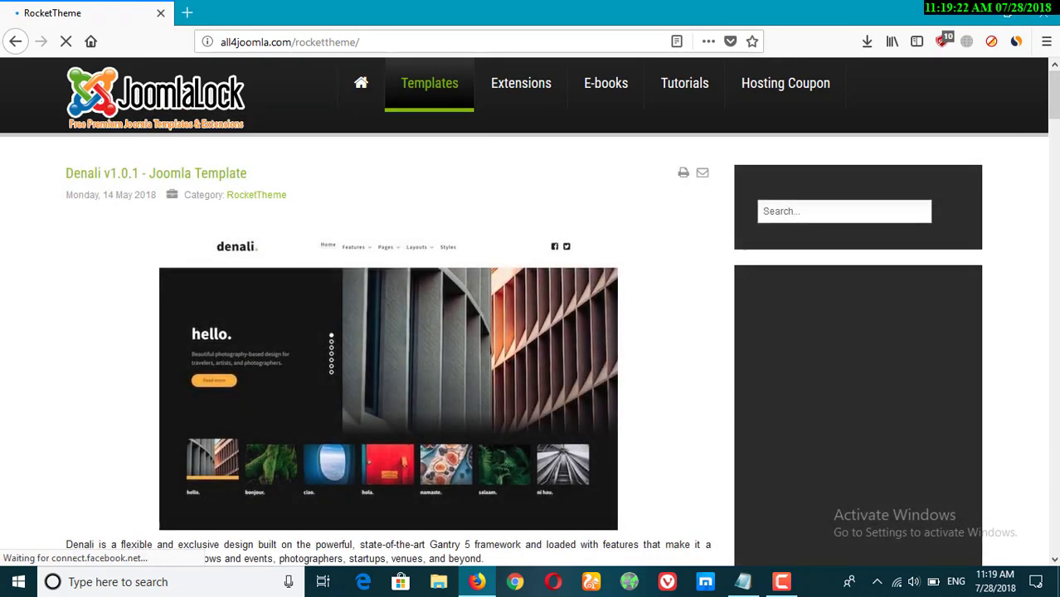
{"action": "mouse_move", "coordinate": [1053, 95]}
{"action": "left_mouse_down"}
{"action": "mouse_move", "coordinate": [1053, 240]}
{"action": "mouse_move", "coordinate": [1053, 95]}
{"action": "left_mouse_up"}
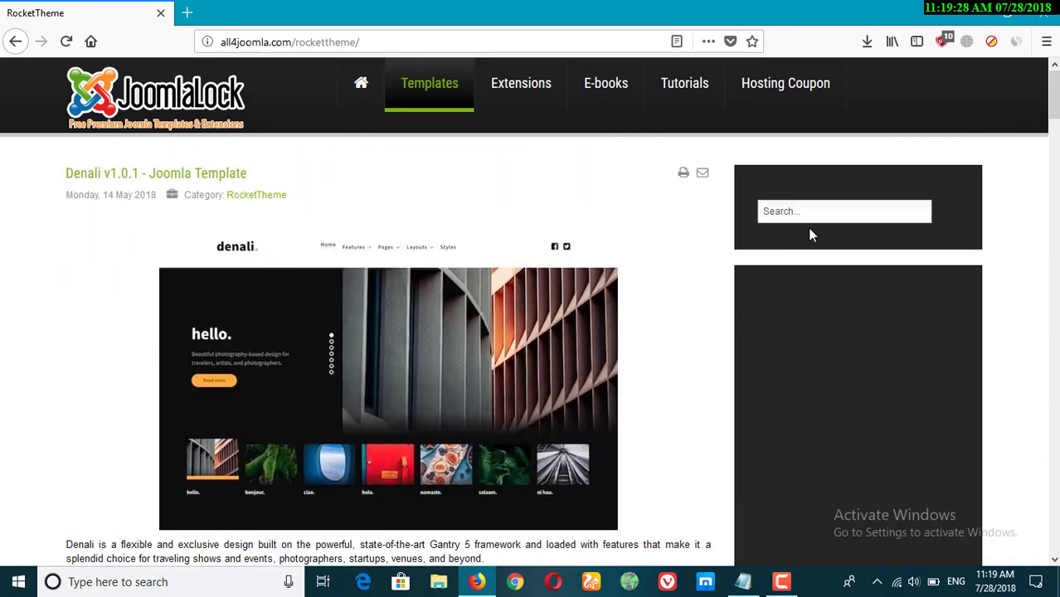
{"action": "left_click", "coordinate": [822, 205]}
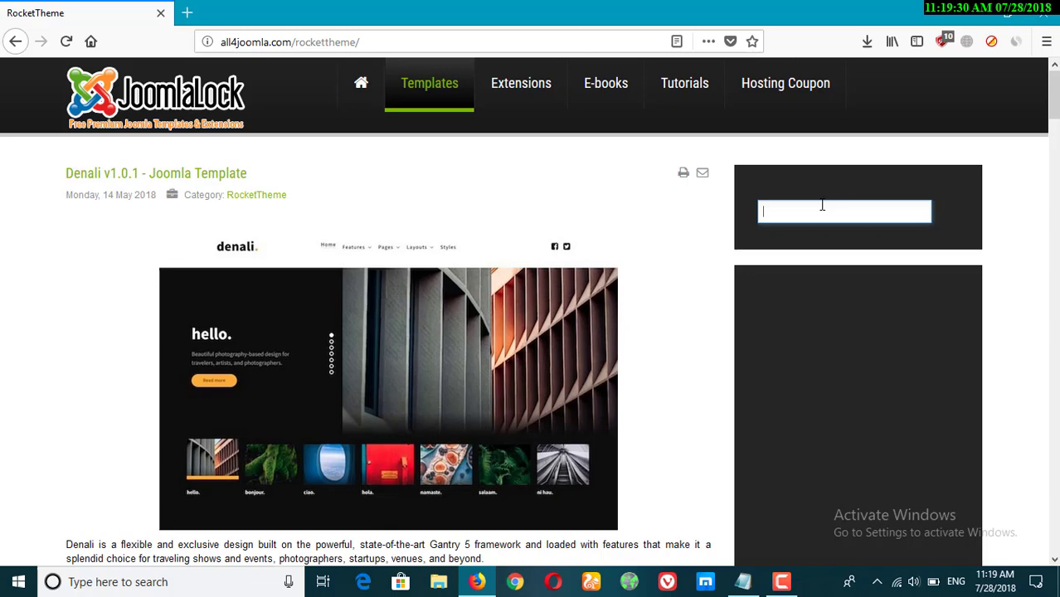
{"action": "type", "text": "Magazine"}
{"action": "key", "text": "Return"}
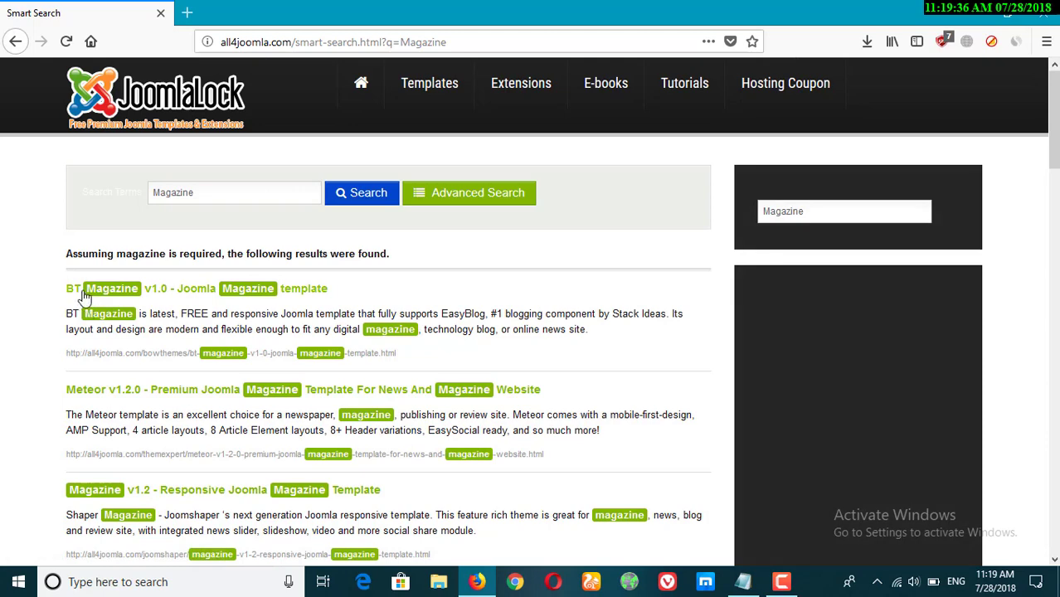
Step: On the BT Magazine v1.0 page, select the userscloud download link and bring up its link options
{"action": "left_click", "coordinate": [83, 292]}
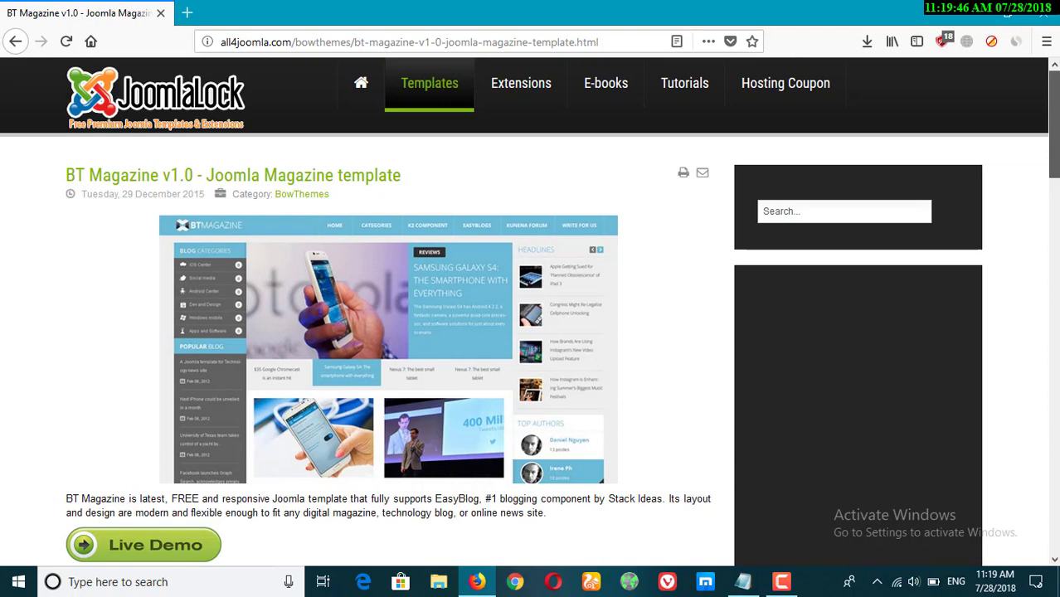
{"action": "scroll", "coordinate": [331, 332], "scroll_direction": "down", "scroll_amount": 3}
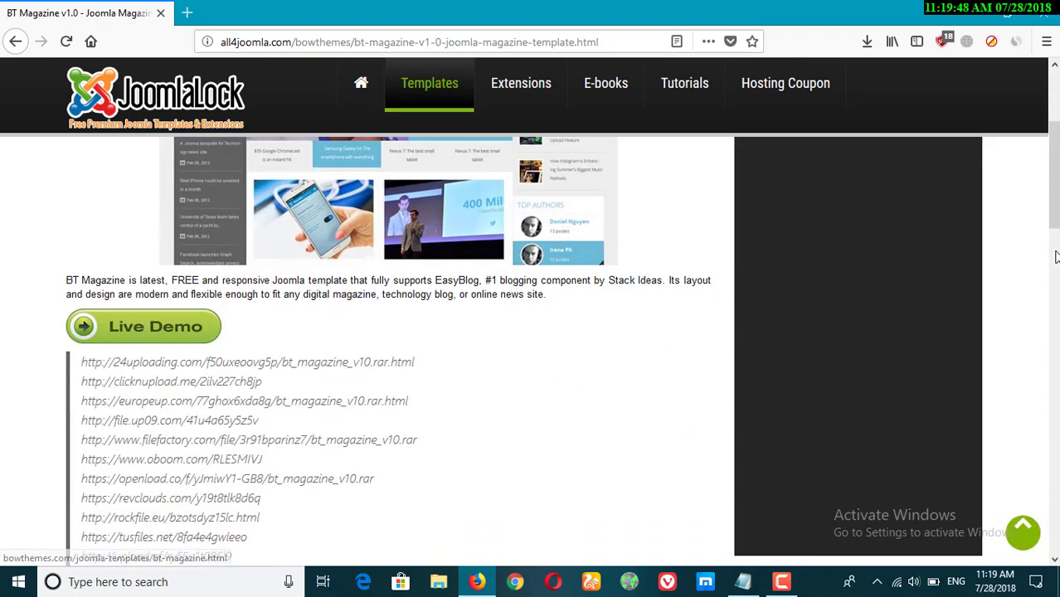
{"action": "scroll", "coordinate": [332, 331], "scroll_direction": "down", "scroll_amount": 2}
{"action": "scroll", "coordinate": [172, 378], "scroll_direction": "down", "scroll_amount": 3}
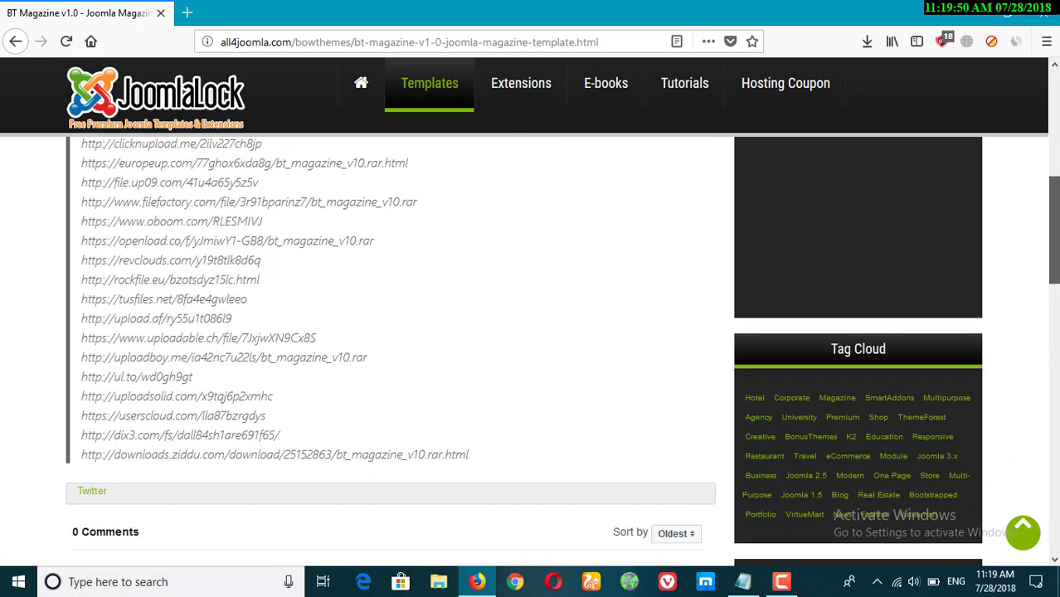
{"action": "scroll", "coordinate": [172, 377], "scroll_direction": "up", "scroll_amount": 2}
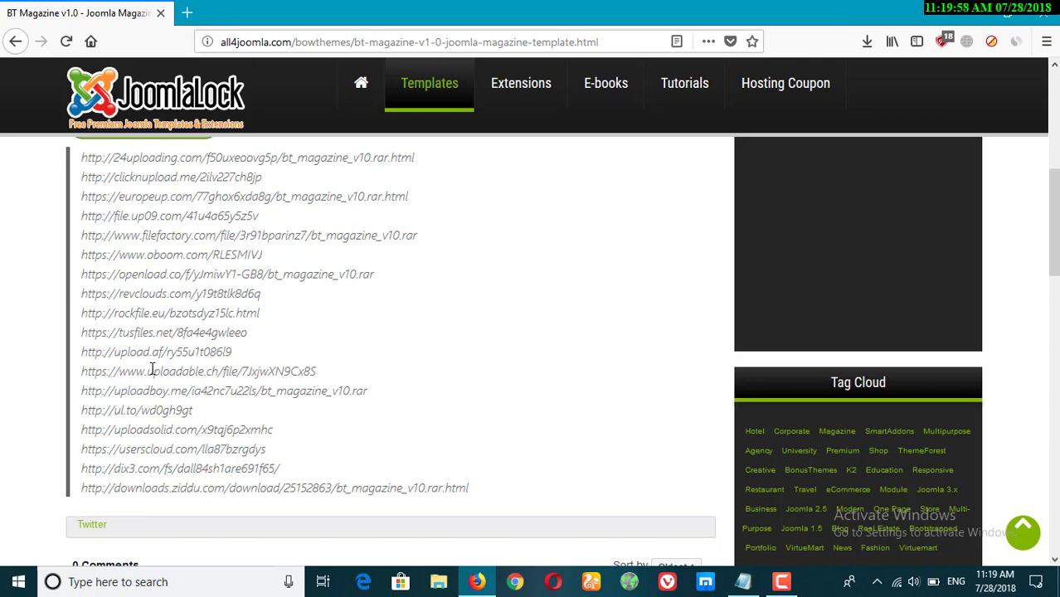
{"action": "left_click_drag", "start_coordinate": [148, 372], "coordinate": [217, 373]}
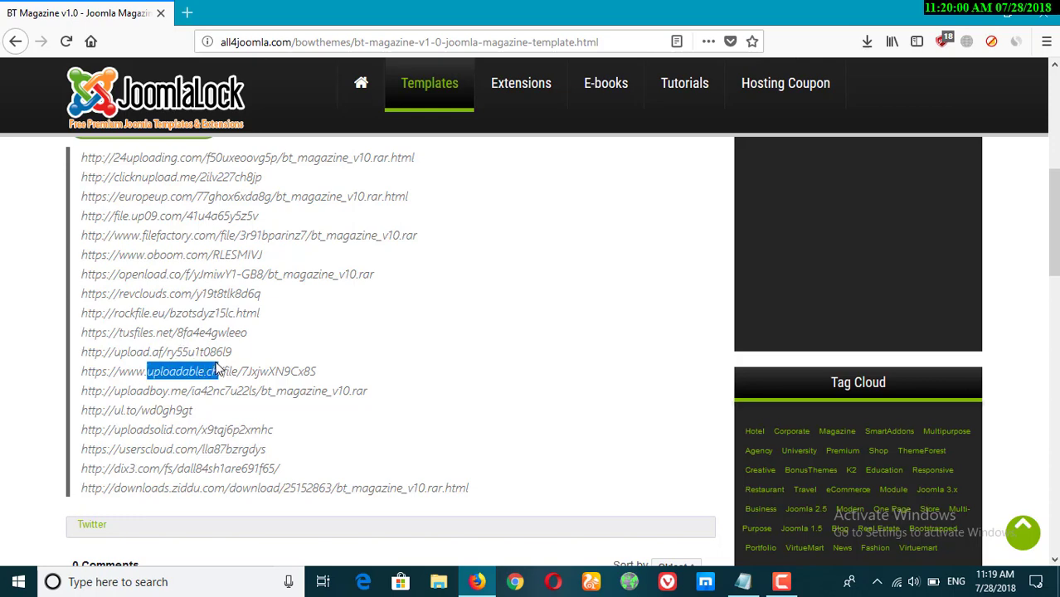
{"action": "triple_click", "coordinate": [141, 449]}
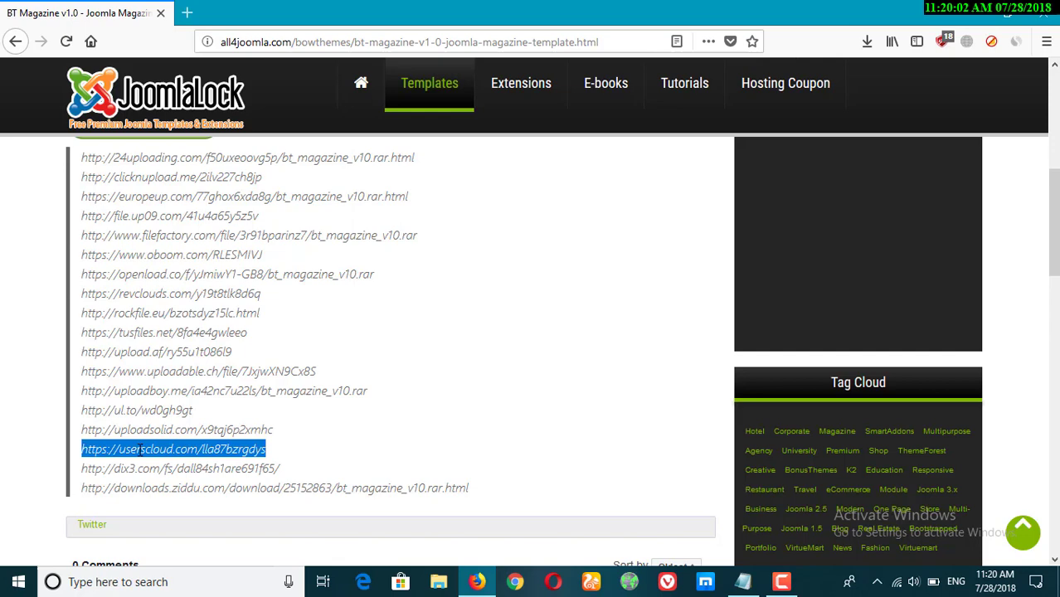
{"action": "right_click", "coordinate": [150, 450]}
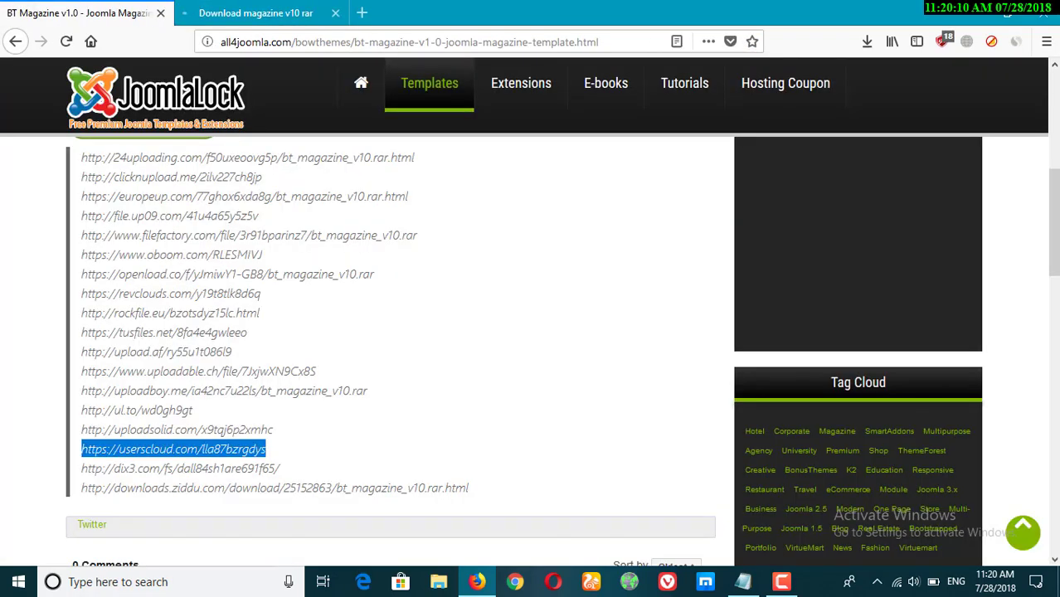
{"action": "scroll", "coordinate": [389, 332], "scroll_direction": "up", "scroll_amount": 5}
{"action": "scroll", "coordinate": [390, 332], "scroll_direction": "down", "scroll_amount": 3}
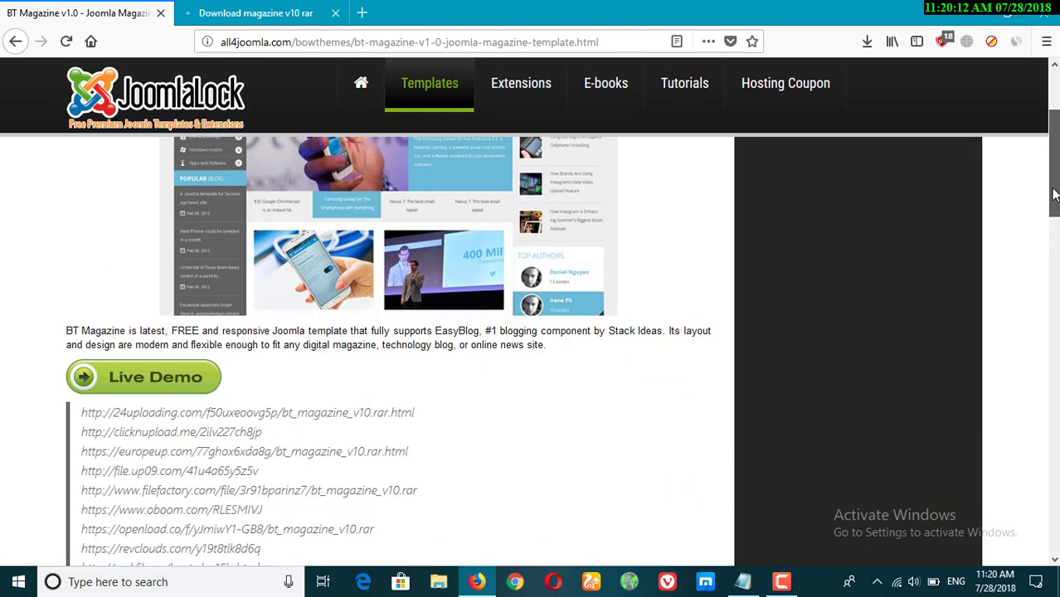
{"action": "scroll", "coordinate": [390, 332], "scroll_direction": "down", "scroll_amount": 1}
Step: On the Userscloud tab, choose the free download of bt_magazine_v10.rar (72 MB)
{"action": "left_click", "coordinate": [249, 12]}
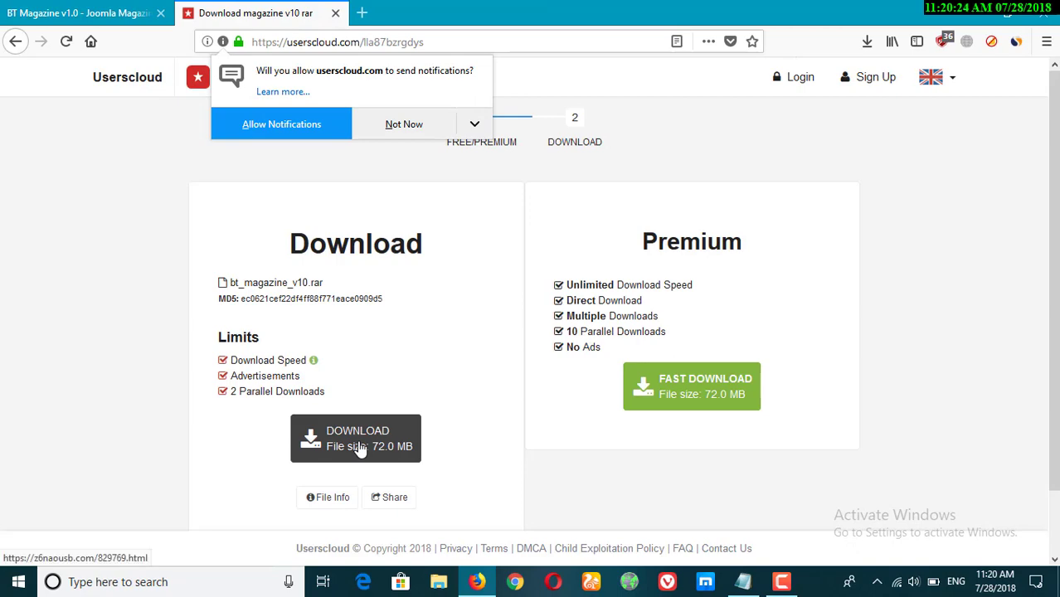
{"action": "left_click", "coordinate": [360, 448]}
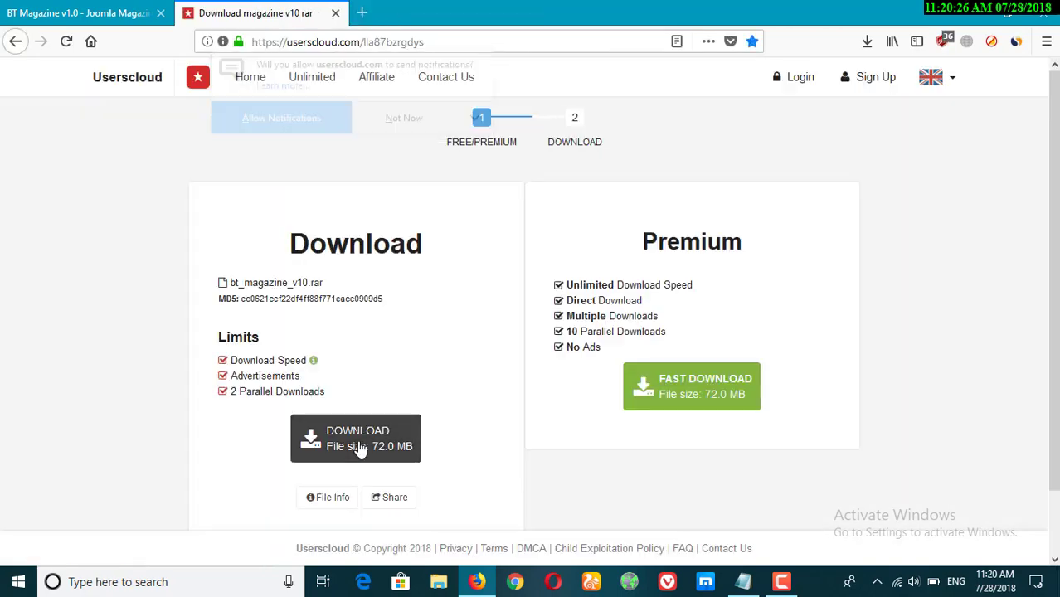
{"action": "left_click", "coordinate": [359, 442]}
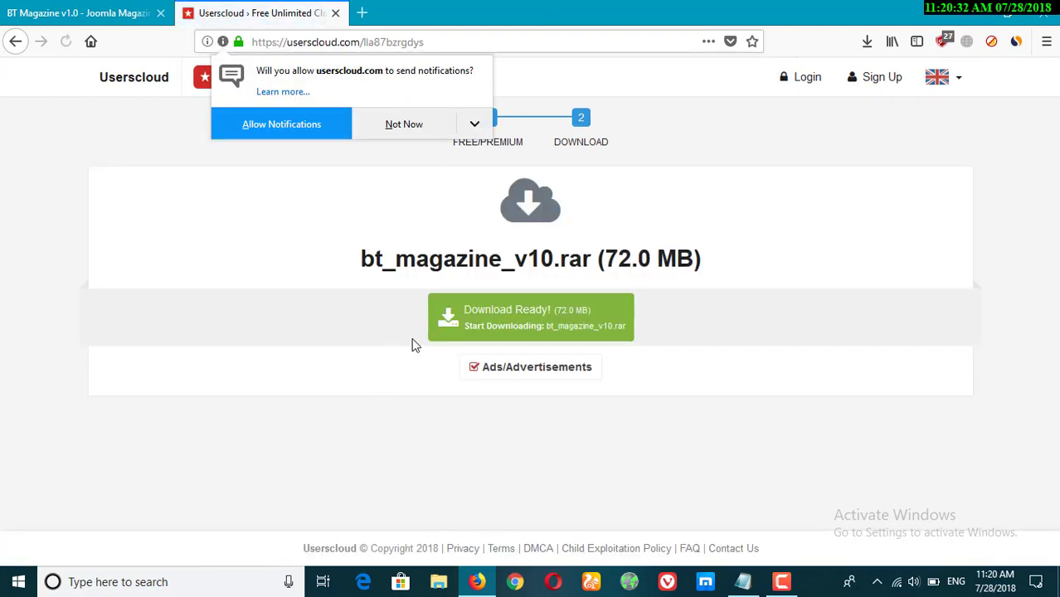
Step: Save bt_magazine_v10.rar to disk and view it in the Firefox downloads list
{"action": "left_click", "coordinate": [548, 329]}
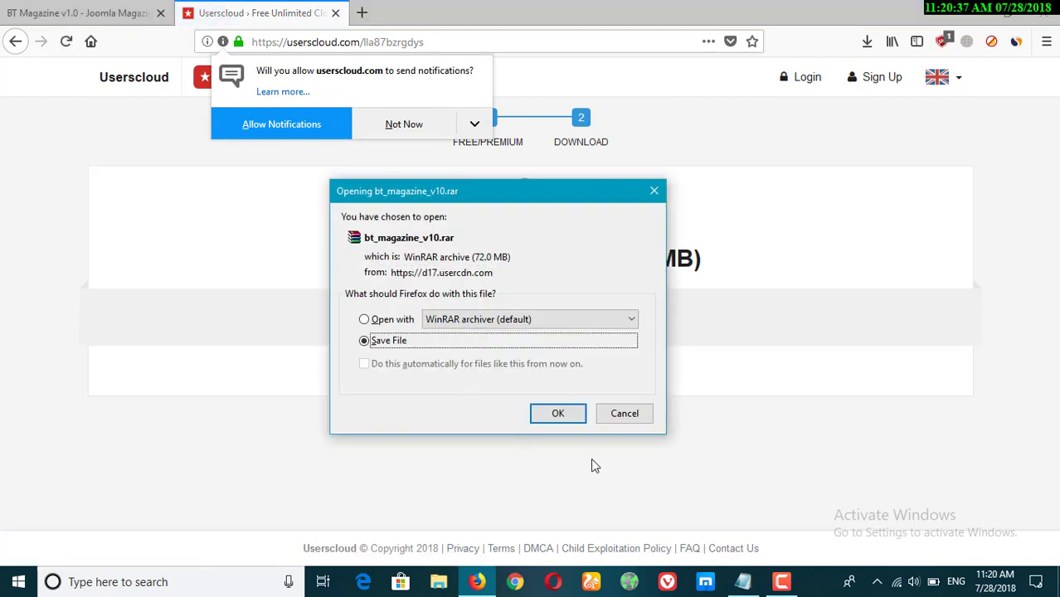
{"action": "left_click", "coordinate": [557, 413]}
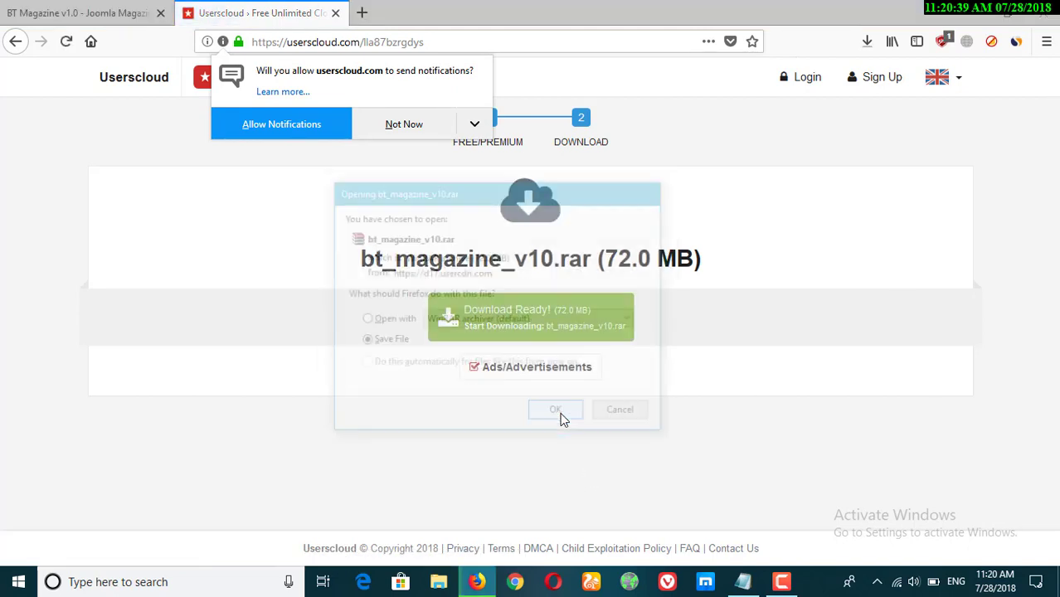
{"action": "left_click", "coordinate": [866, 40]}
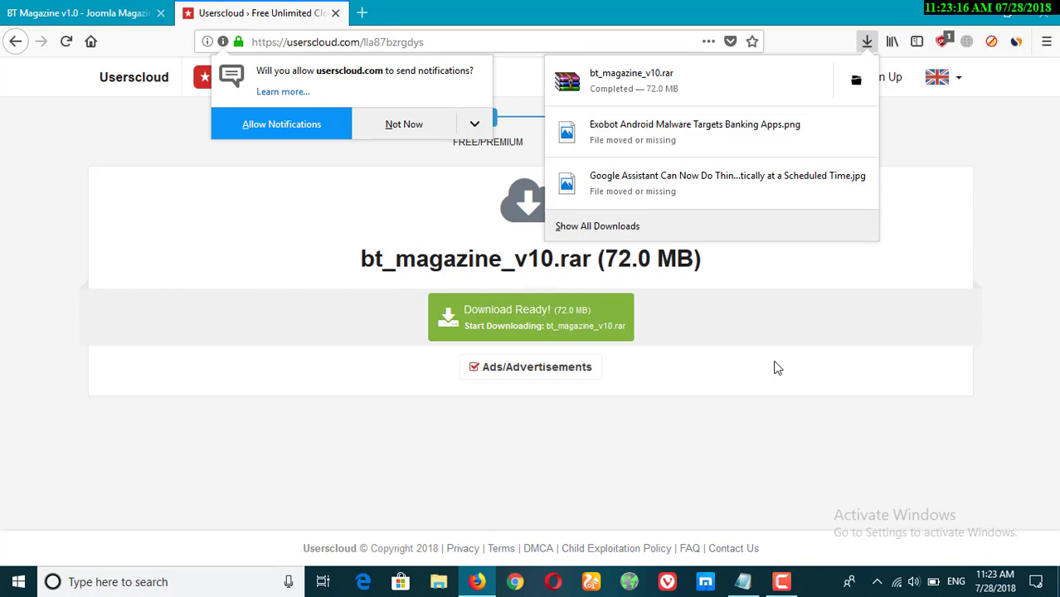
Step: In WinRAR, browse bt_magazine_v10.rar through BT Magazine > Module and into the Quickstart folder
{"action": "left_click", "coordinate": [655, 85]}
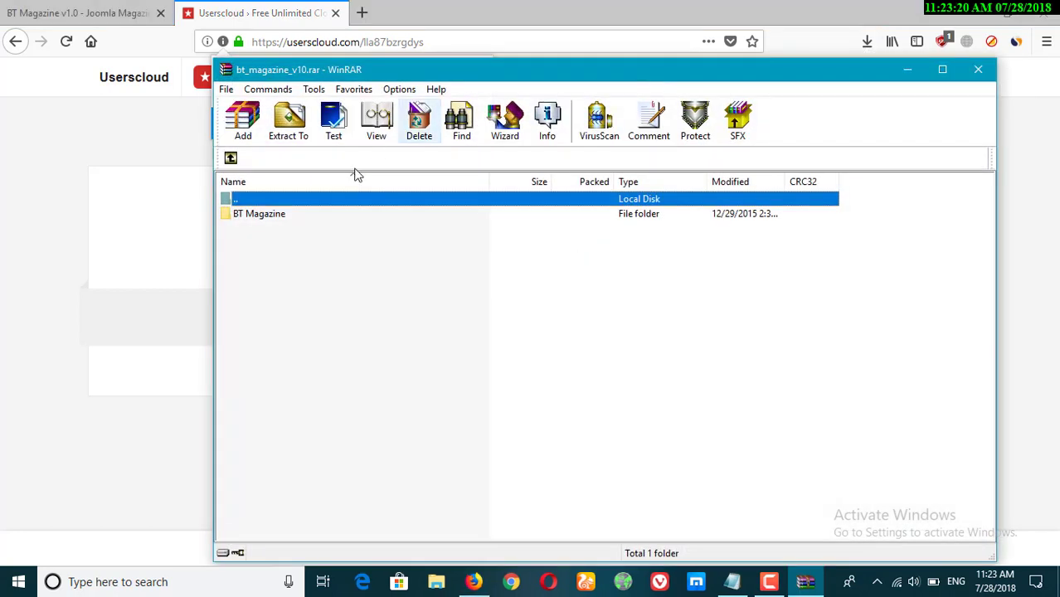
{"action": "double_click", "coordinate": [265, 214]}
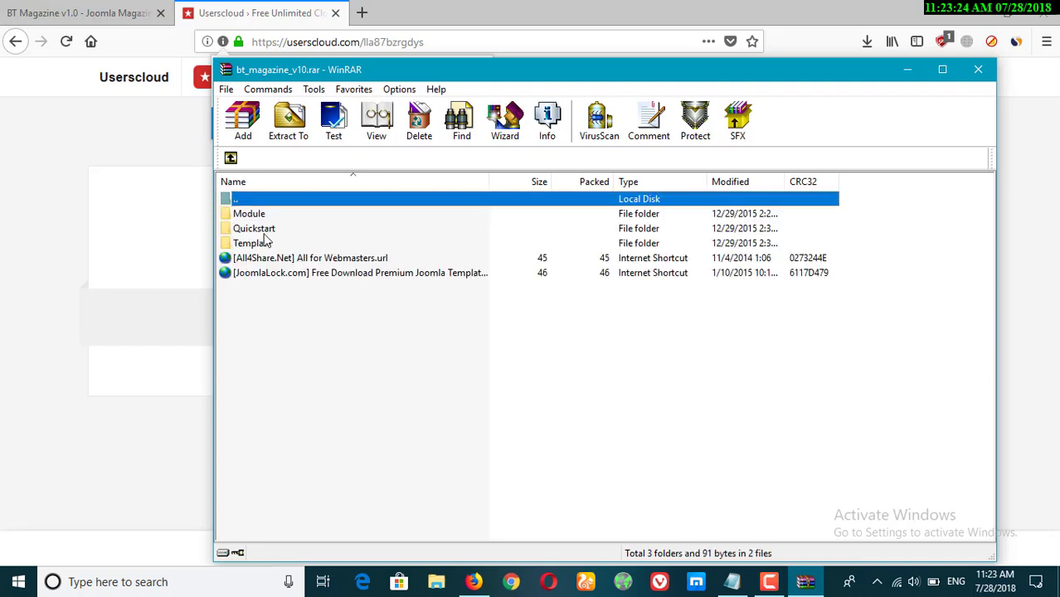
{"action": "double_click", "coordinate": [253, 214]}
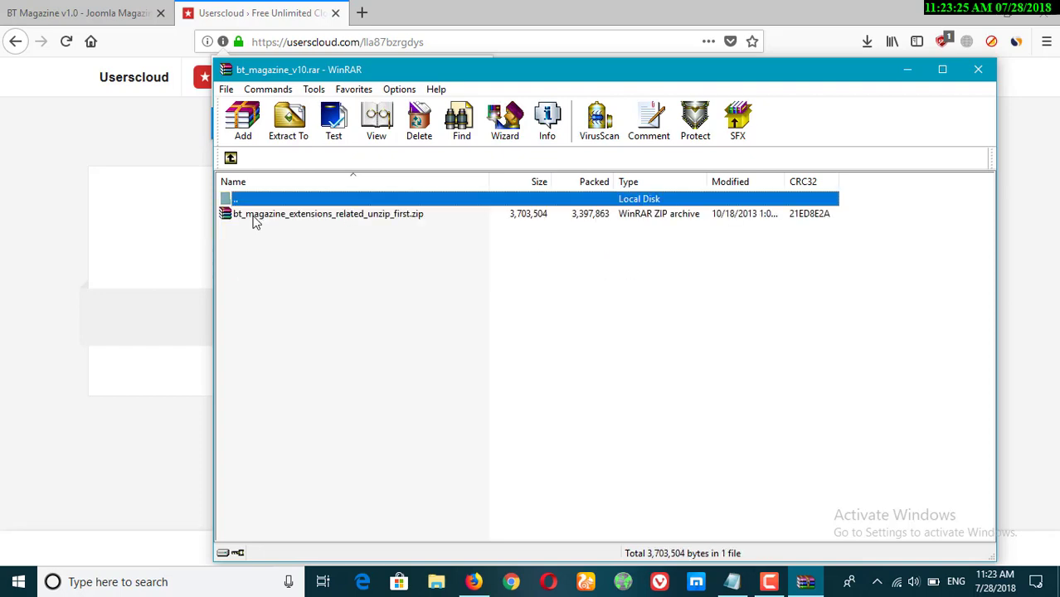
{"action": "left_click", "coordinate": [231, 157]}
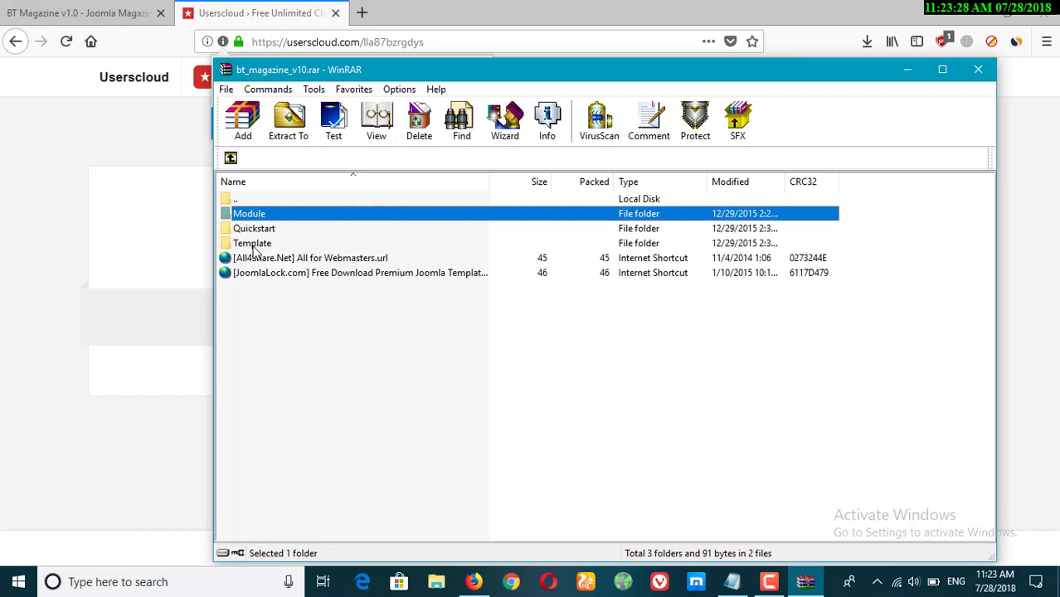
{"action": "double_click", "coordinate": [230, 229]}
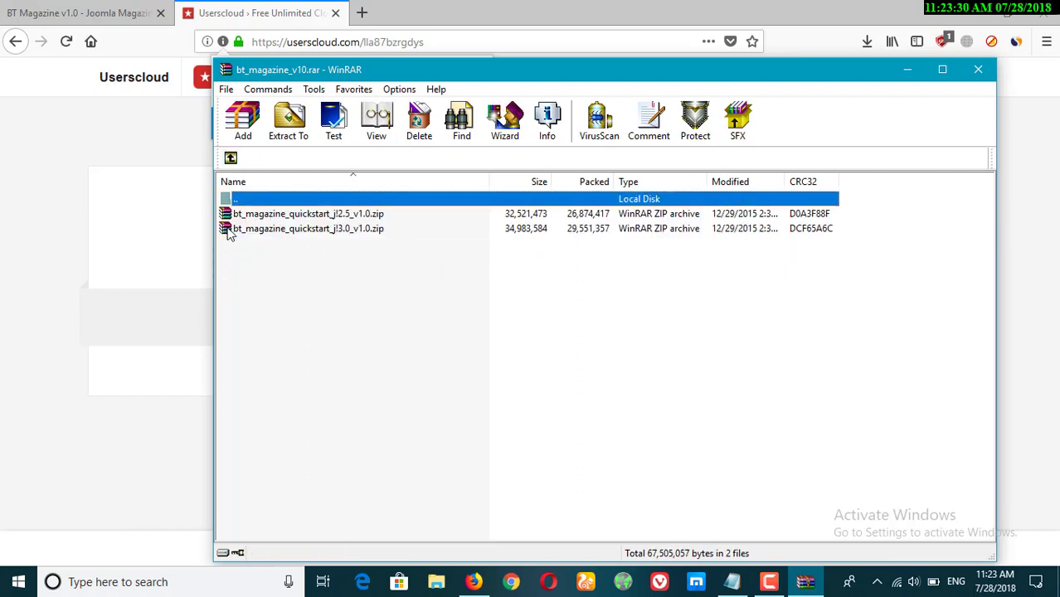
{"action": "left_click", "coordinate": [231, 159]}
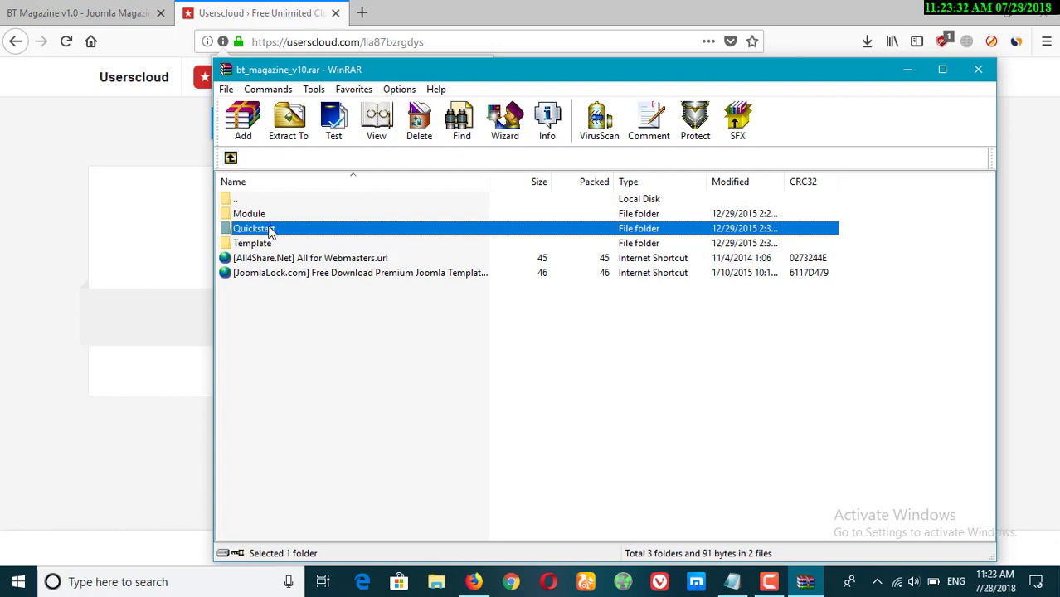
{"action": "double_click", "coordinate": [243, 233]}
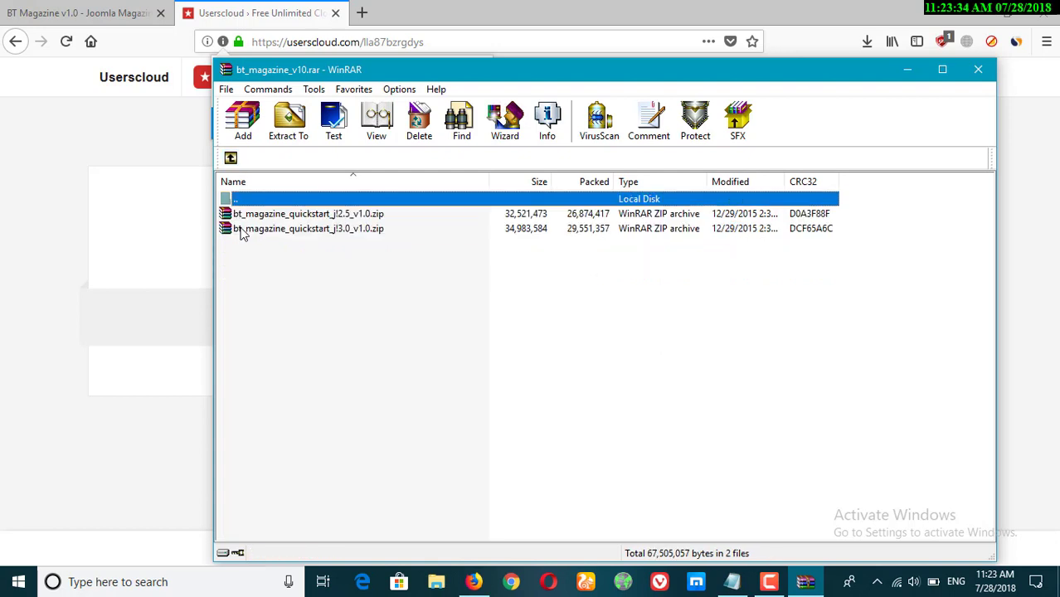
Step: Inspect the Joomla 2.5 and 3.0 quickstart zips, look inside the jl3.0 one, then close both archives
{"action": "left_click", "coordinate": [348, 216]}
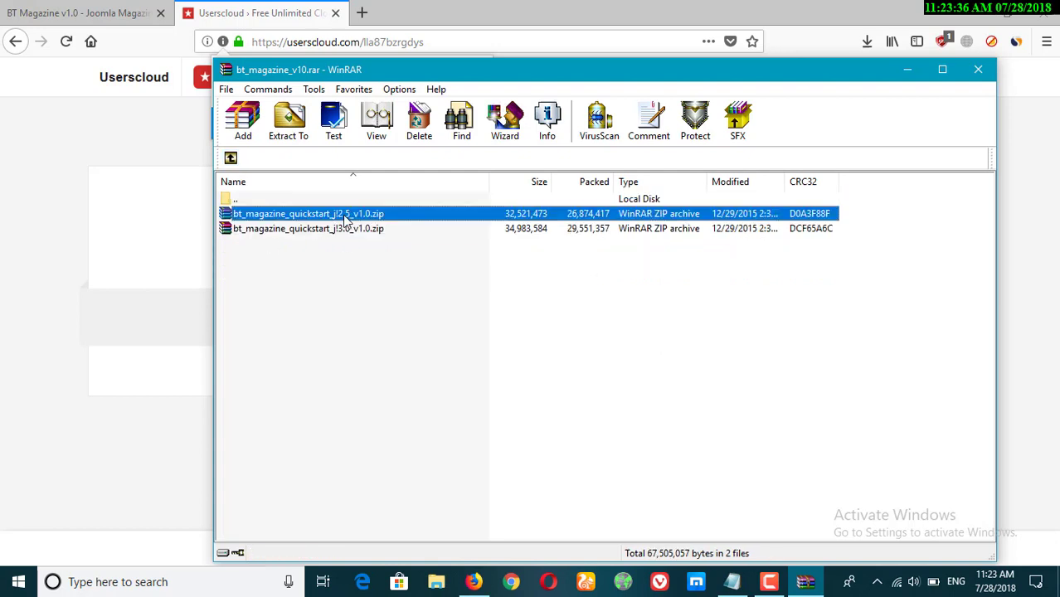
{"action": "left_click", "coordinate": [359, 236]}
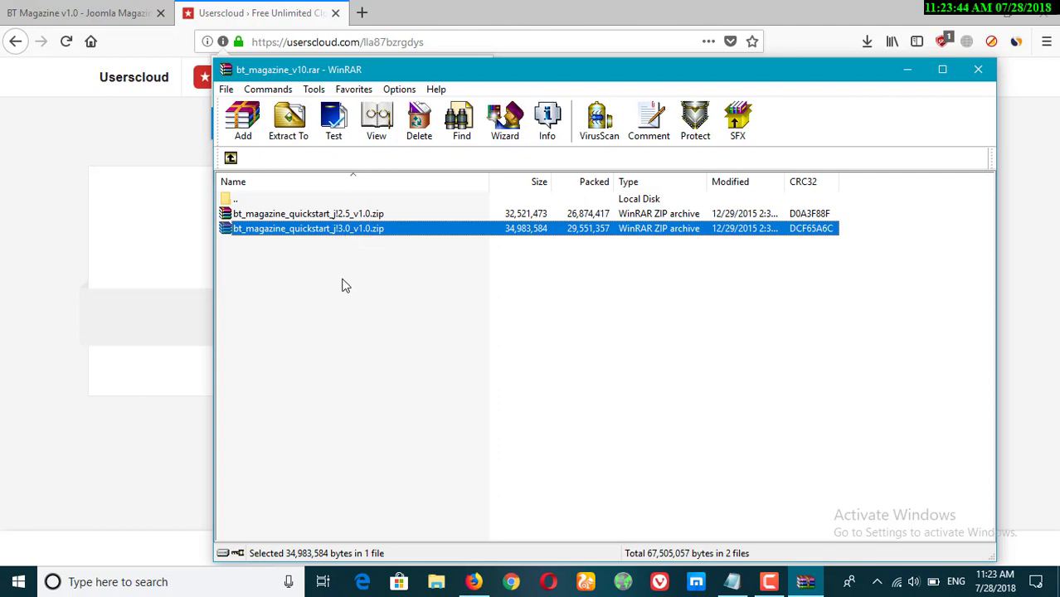
{"action": "left_click", "coordinate": [342, 217]}
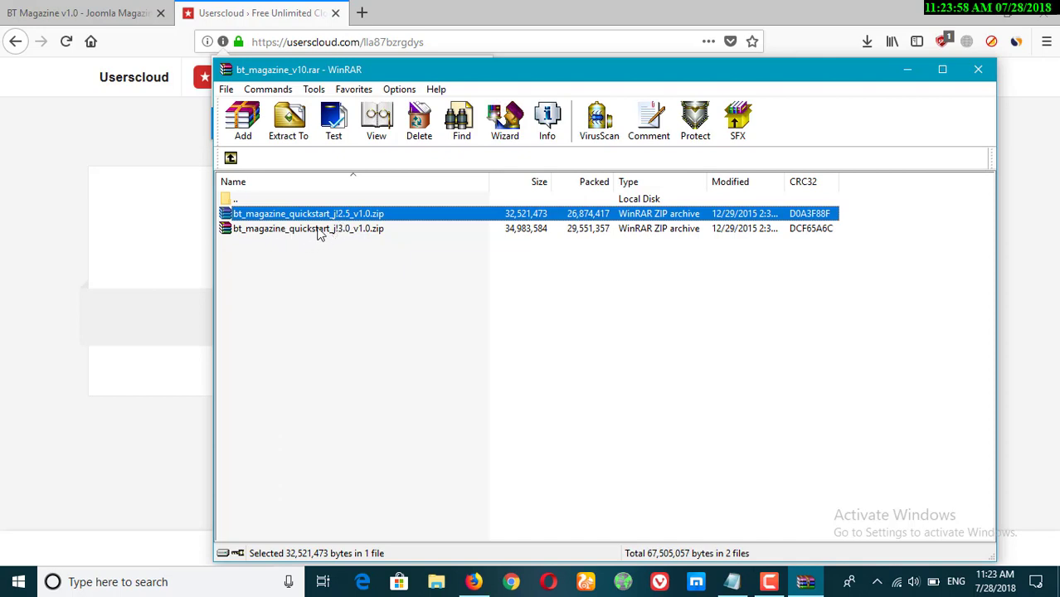
{"action": "left_click", "coordinate": [320, 230]}
{"action": "double_click", "coordinate": [320, 231]}
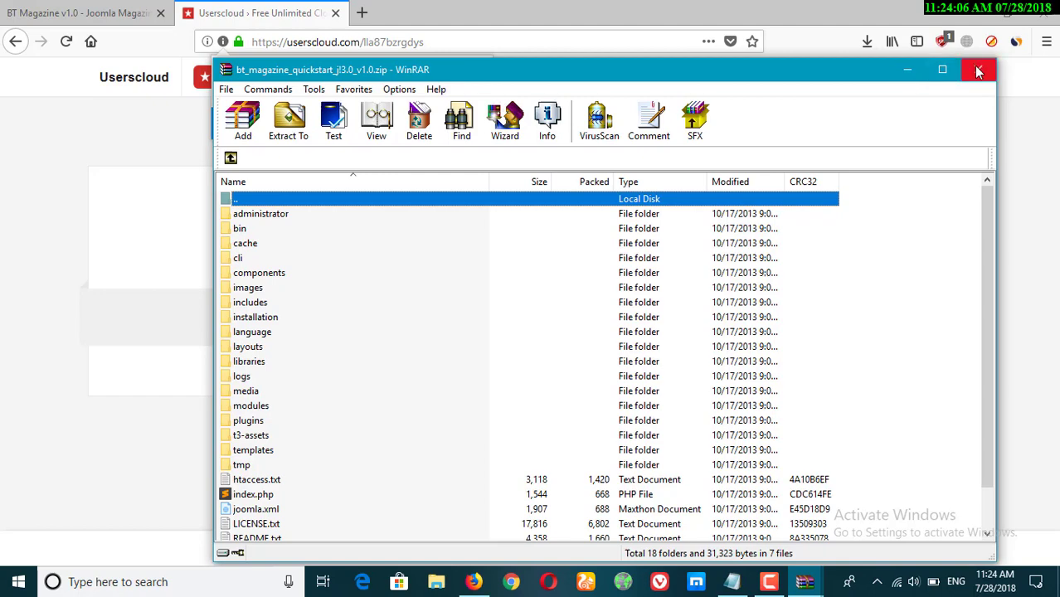
{"action": "left_click", "coordinate": [978, 70]}
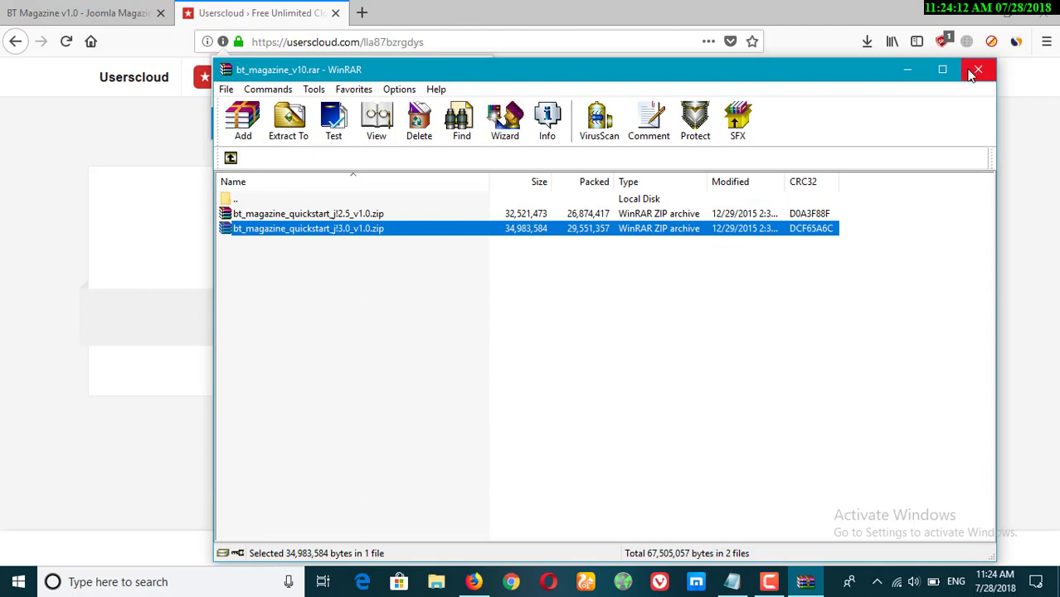
{"action": "left_click", "coordinate": [976, 73]}
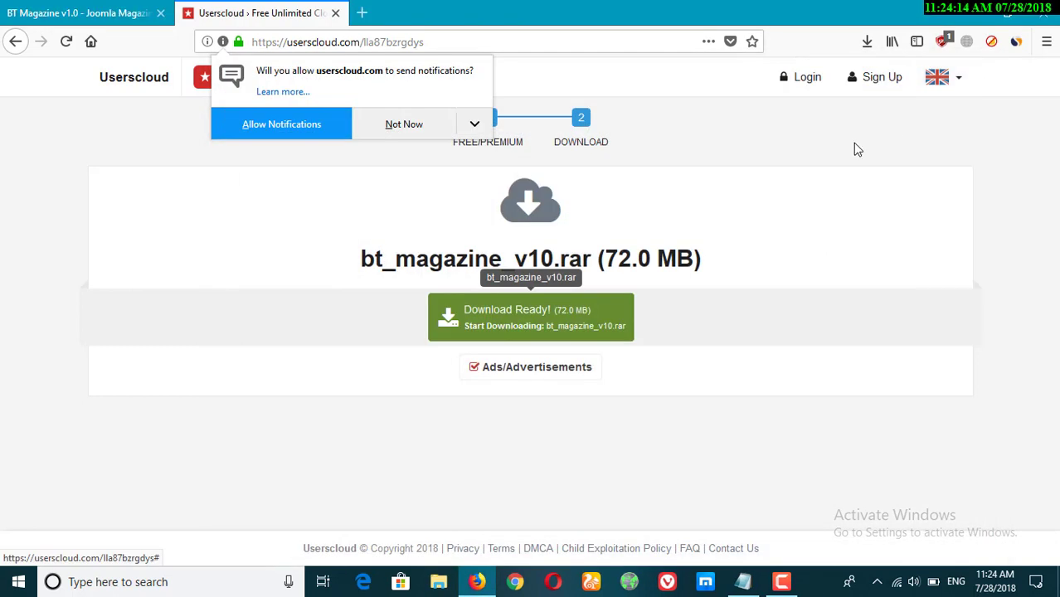